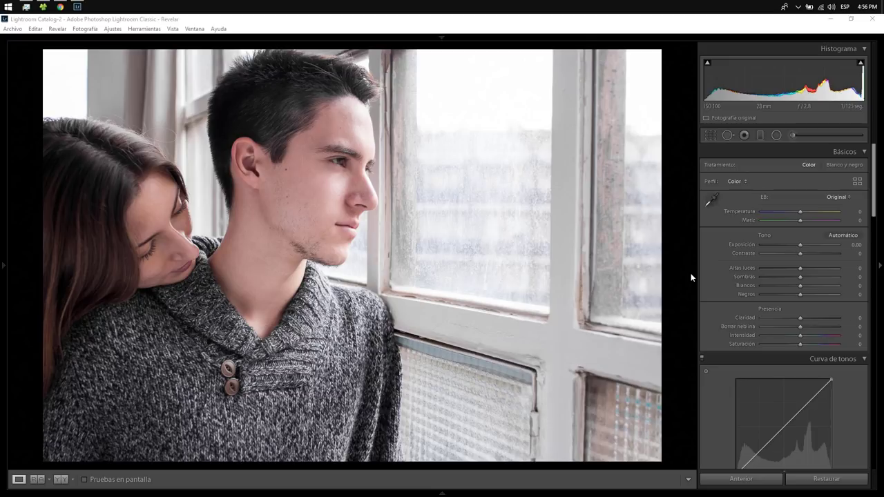
- Try warm, cool and magenta settings on the Basic Temp and Tint sliders, then reset both to 0
{"action": "left_click", "coordinate": [776, 213]}
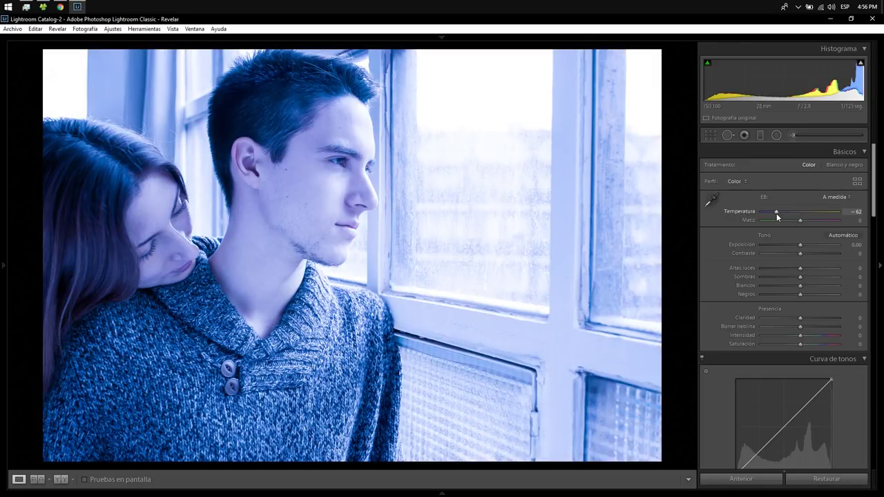
{"action": "mouse_move", "coordinate": [776, 214]}
{"action": "left_mouse_down"}
{"action": "mouse_move", "coordinate": [760, 214]}
{"action": "mouse_move", "coordinate": [848, 212]}
{"action": "mouse_move", "coordinate": [769, 221]}
{"action": "left_mouse_up"}
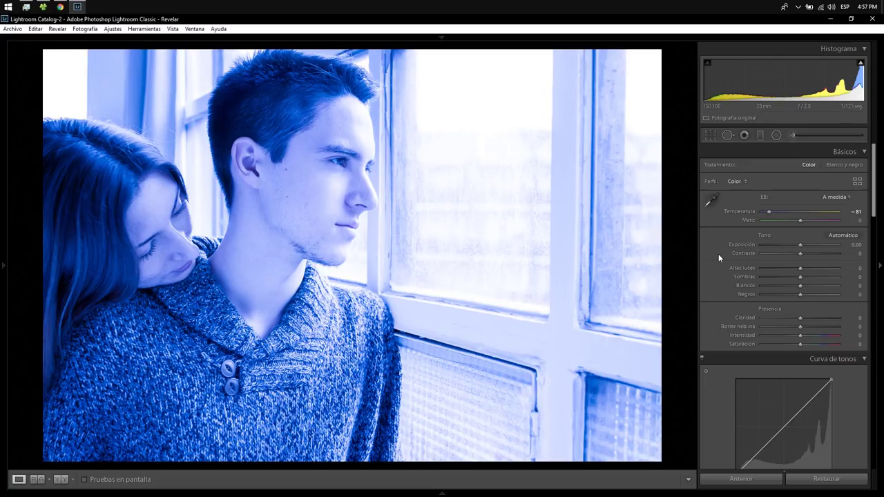
{"action": "double_click", "coordinate": [769, 212]}
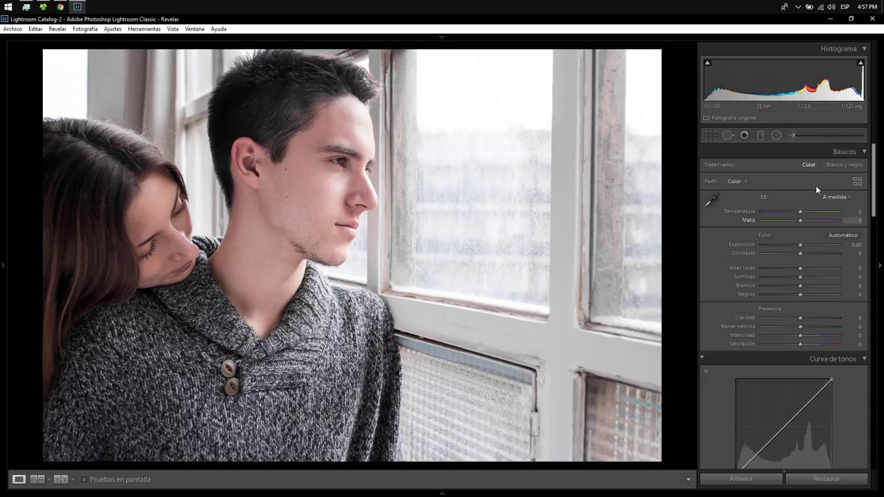
{"action": "left_click", "coordinate": [782, 213]}
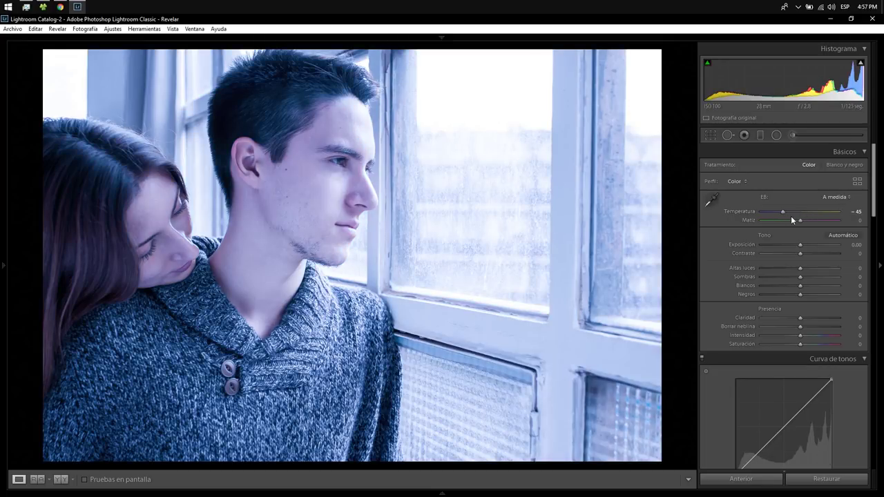
{"action": "left_click", "coordinate": [822, 221]}
{"action": "left_click_drag", "start_coordinate": [823, 222], "coordinate": [826, 222]}
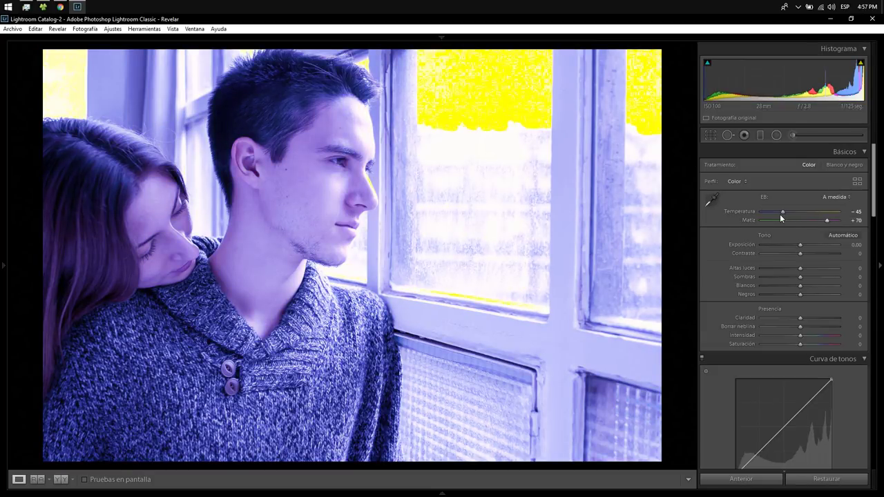
{"action": "left_click_drag", "start_coordinate": [784, 215], "coordinate": [785, 214]}
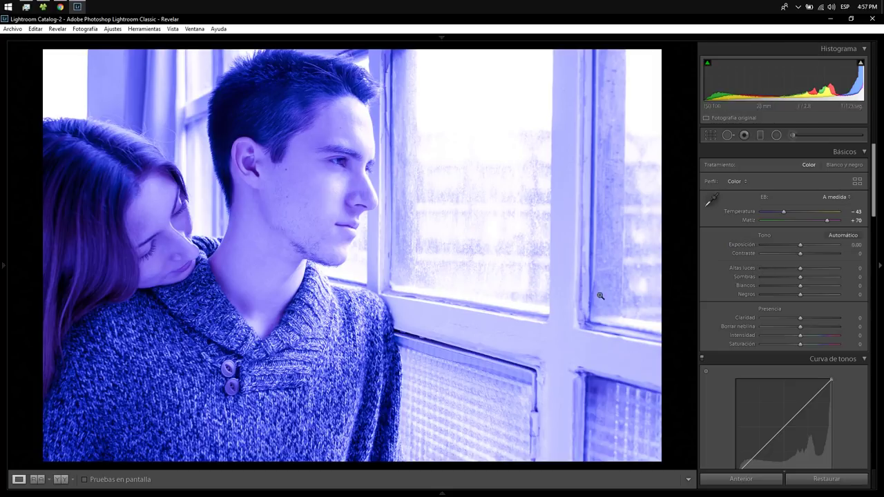
{"action": "left_click", "coordinate": [827, 211]}
{"action": "left_click_drag", "start_coordinate": [827, 212], "coordinate": [848, 215]}
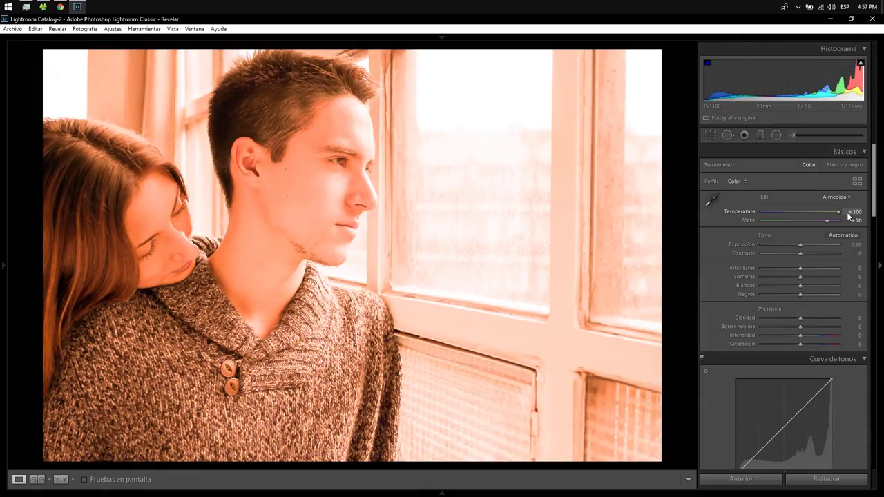
{"action": "double_click", "coordinate": [842, 212]}
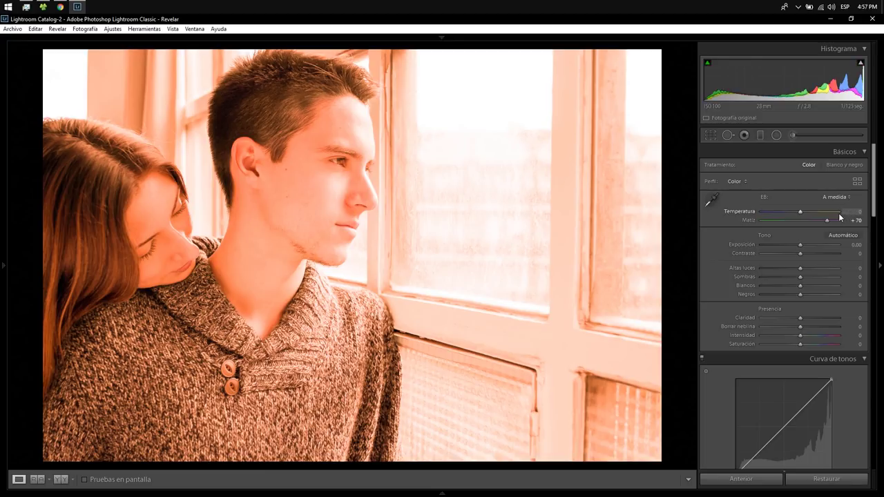
{"action": "double_click", "coordinate": [827, 223]}
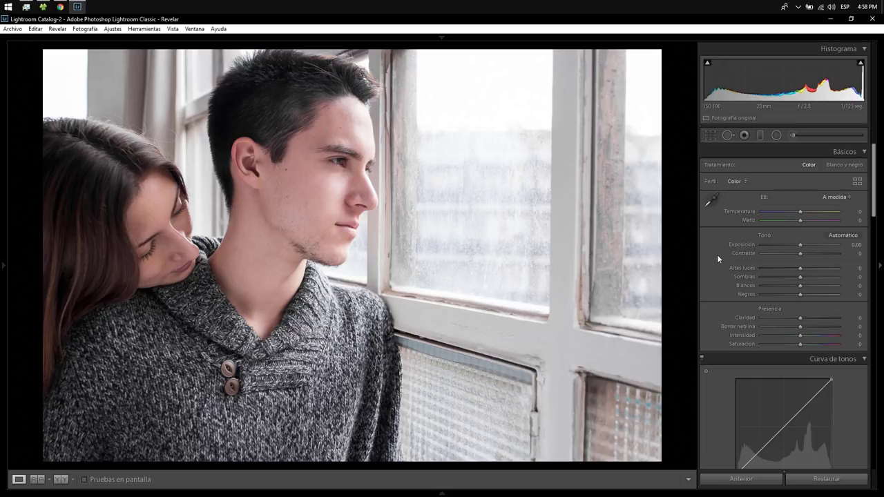
- Draw a graduated filter across the couple with exposure reset to 0 and Temp 42
{"action": "left_click", "coordinate": [763, 135]}
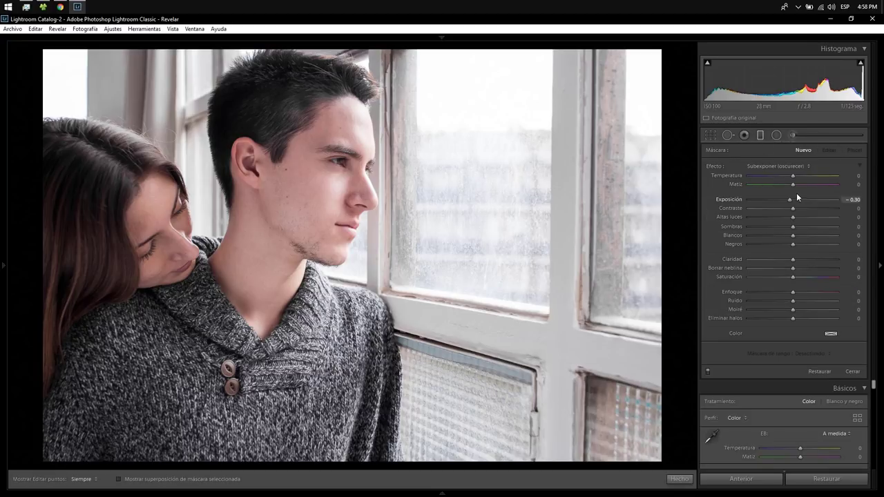
{"action": "double_click", "coordinate": [789, 200]}
{"action": "left_click", "coordinate": [811, 177]}
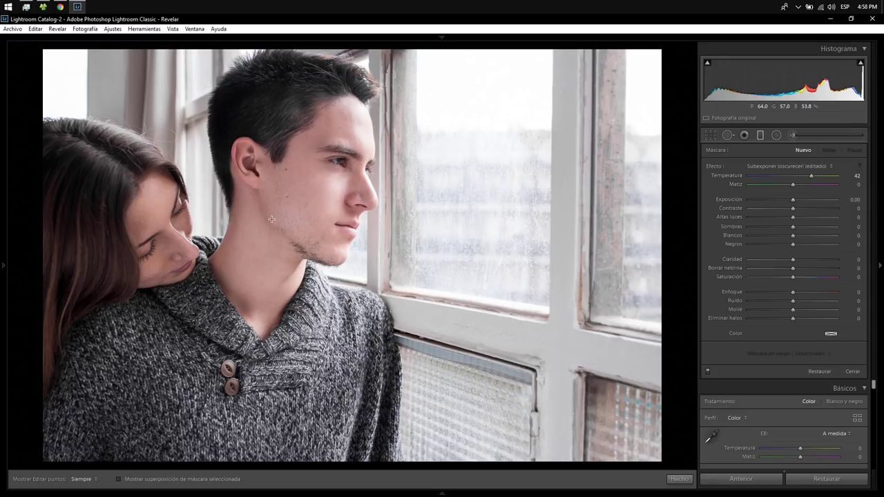
{"action": "left_click_drag", "start_coordinate": [271, 219], "coordinate": [599, 260]}
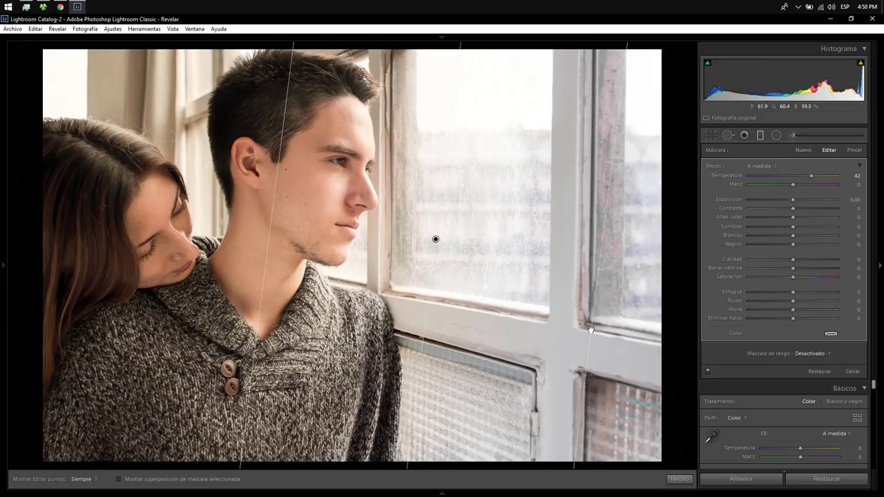
- Narrow and then widen the warm graduated filter's guides, then delete the filter
{"action": "left_click_drag", "start_coordinate": [590, 329], "coordinate": [417, 289]}
{"action": "left_click_drag", "start_coordinate": [370, 286], "coordinate": [290, 284]}
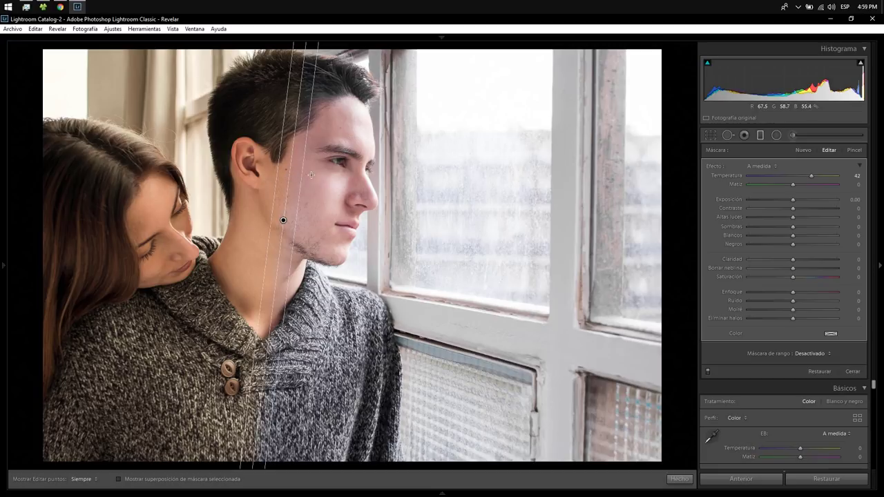
{"action": "left_click_drag", "start_coordinate": [300, 188], "coordinate": [522, 193]}
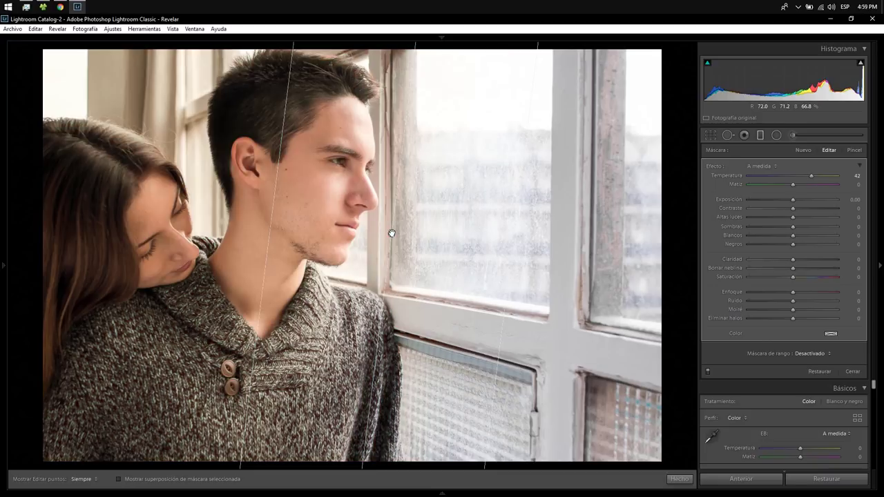
{"action": "key", "text": "Delete"}
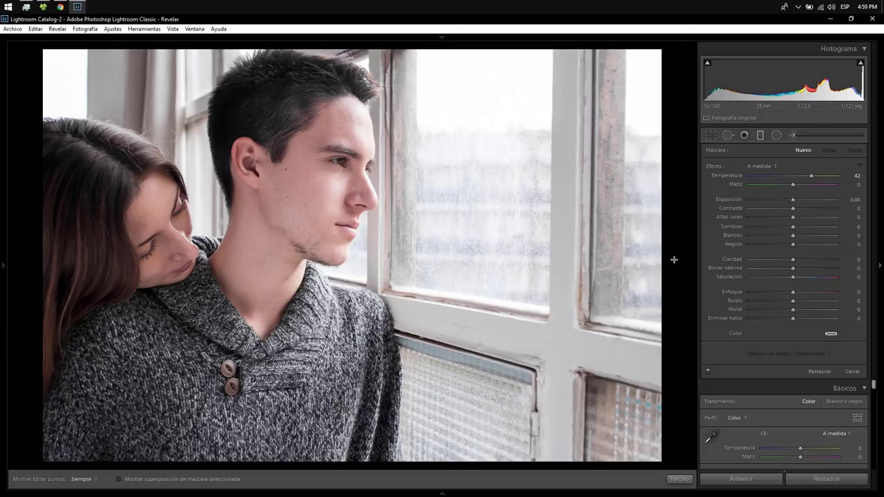
{"action": "left_click_drag", "start_coordinate": [674, 259], "coordinate": [695, 258]}
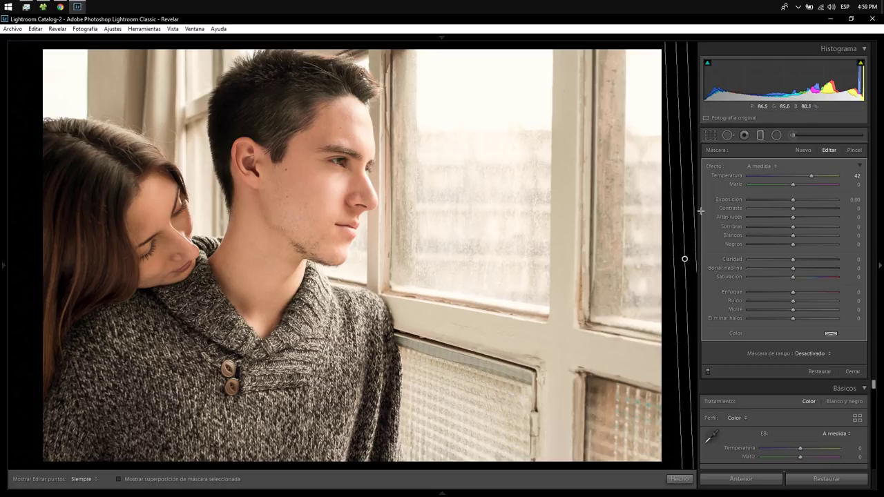
{"action": "left_click", "coordinate": [827, 277]}
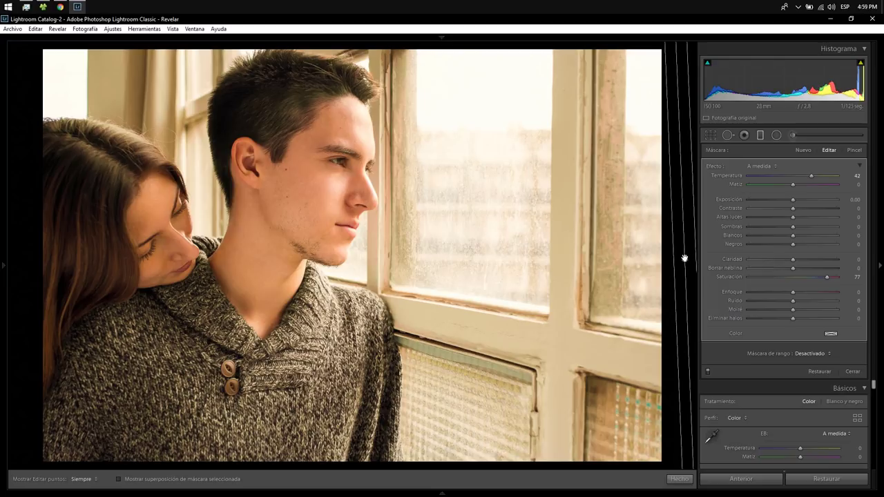
{"action": "key", "text": "Delete"}
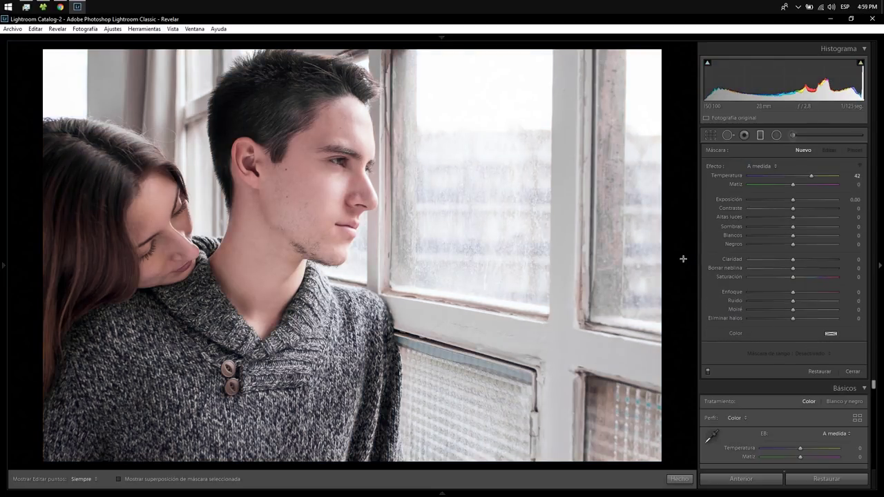
{"action": "key", "text": "shift"}
{"action": "left_click_drag", "start_coordinate": [671, 258], "coordinate": [676, 258]}
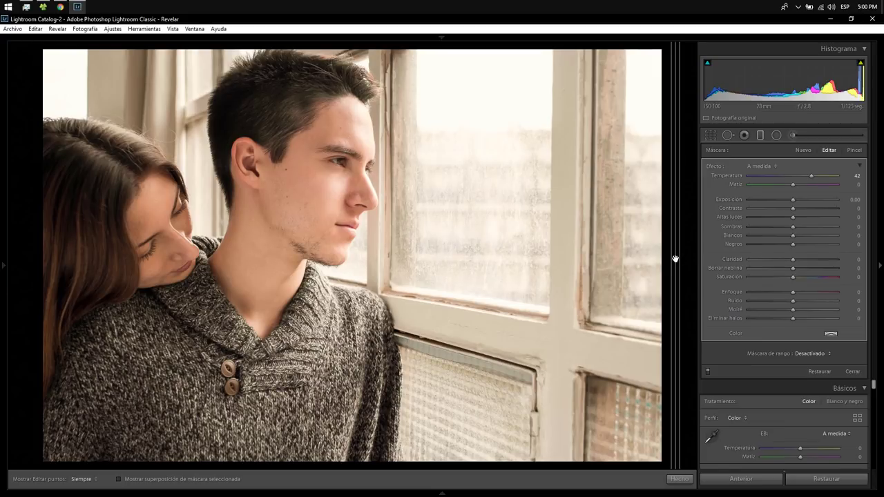
{"action": "key", "text": "Delete"}
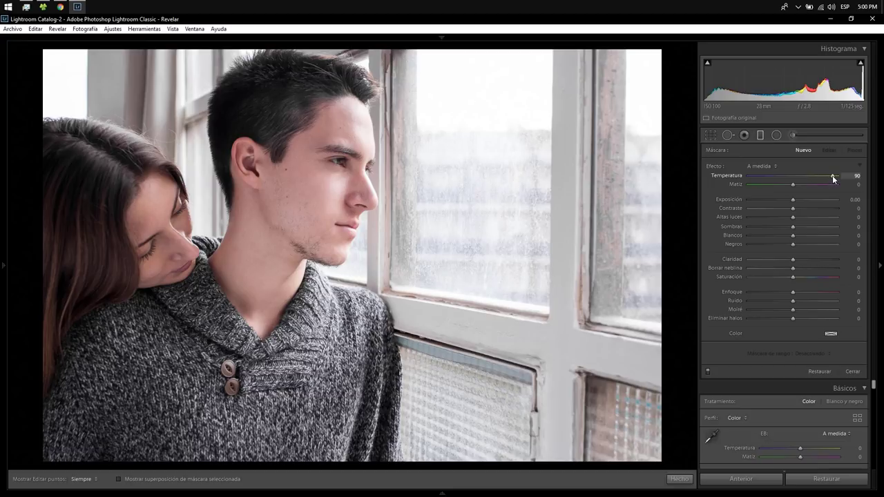
- Leave the filter tool and test Basic temperature at +65, then reset it to 0
{"action": "left_click", "coordinate": [679, 479]}
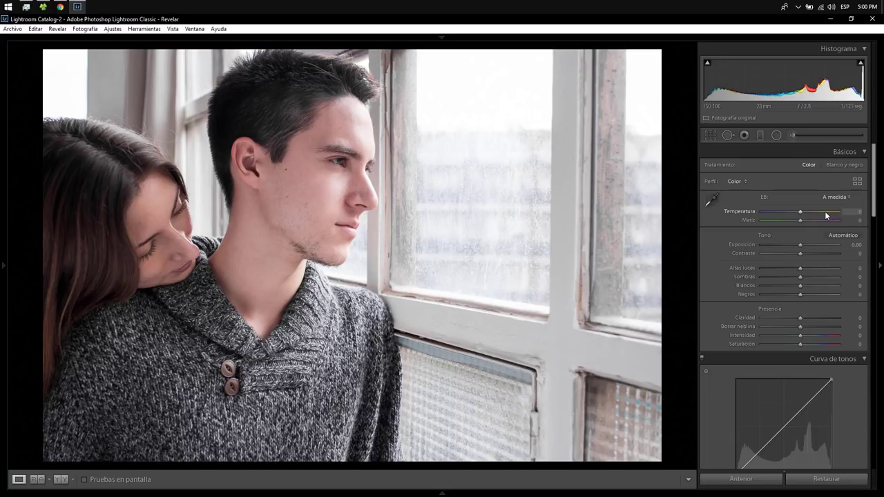
{"action": "left_click", "coordinate": [826, 212]}
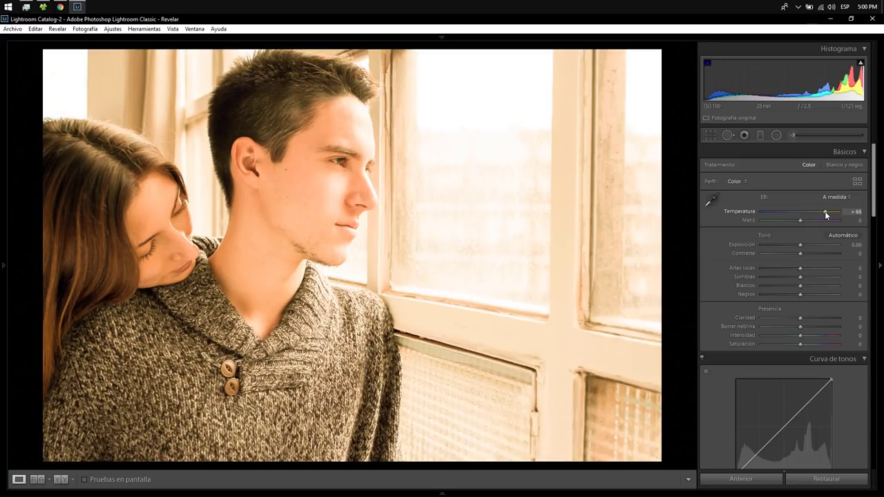
{"action": "double_click", "coordinate": [825, 212]}
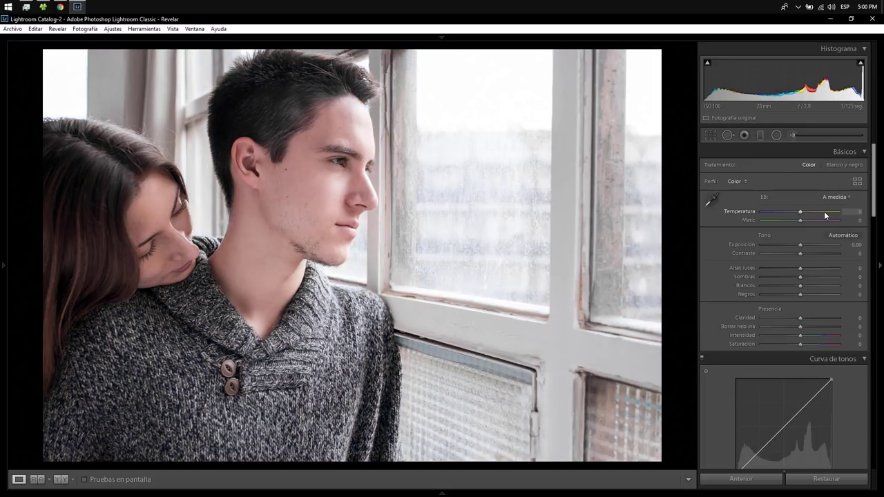
- Draw a new graduated filter along the photo's right edge with its Temp reset to 0
{"action": "left_click", "coordinate": [761, 134]}
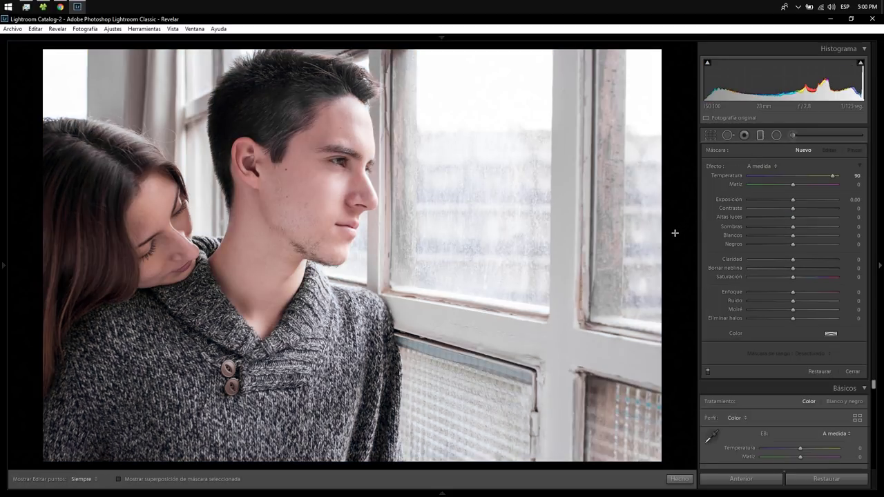
{"action": "key", "text": "shift"}
{"action": "left_click_drag", "start_coordinate": [674, 232], "coordinate": [680, 234]}
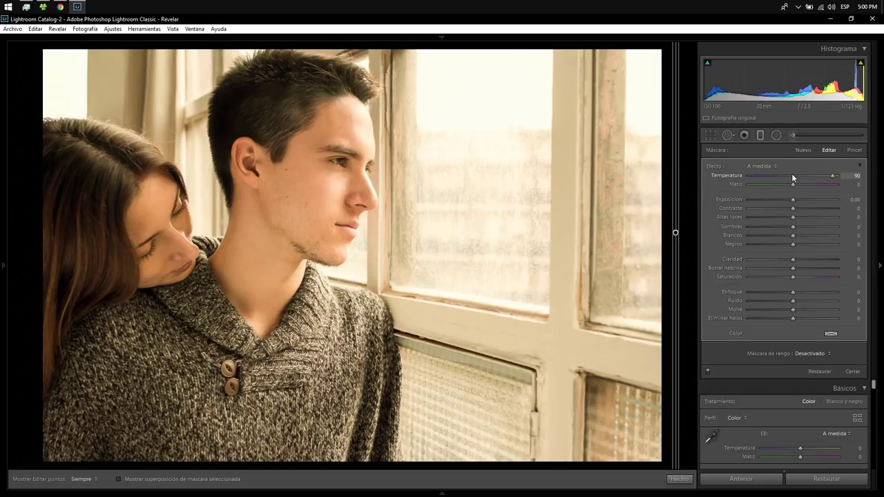
{"action": "double_click", "coordinate": [832, 176]}
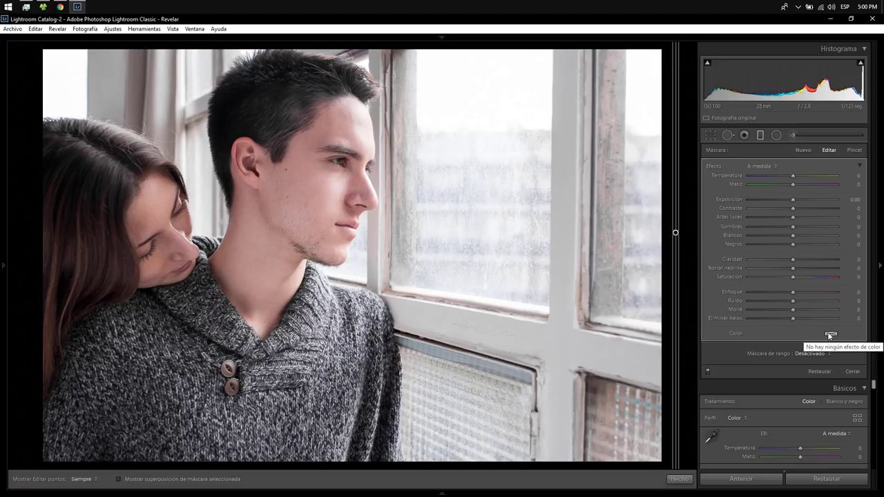
- Give the graduated filter a saturated blue colour tint (hue about 247) in its Color picker
{"action": "left_click", "coordinate": [830, 335]}
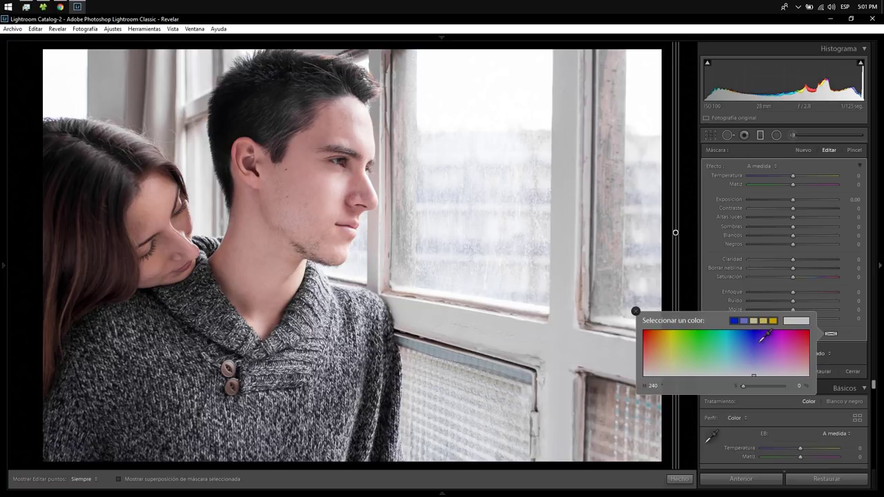
{"action": "left_click", "coordinate": [755, 336]}
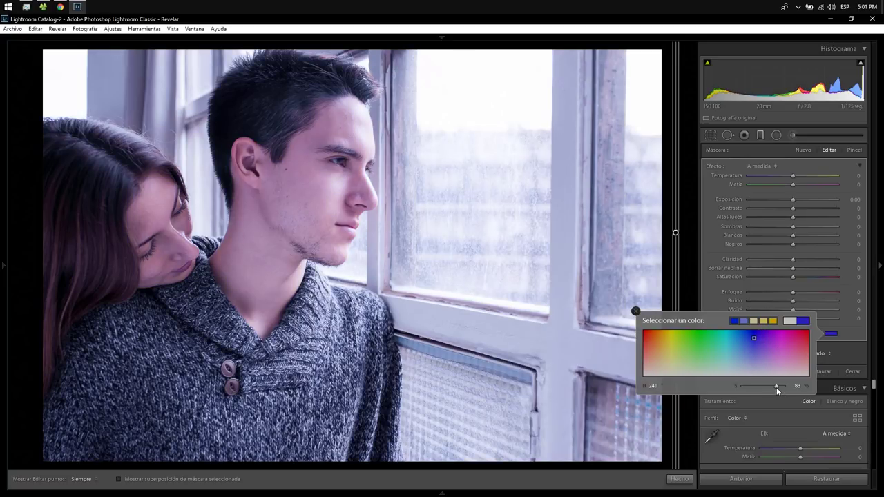
{"action": "mouse_move", "coordinate": [774, 385]}
{"action": "left_mouse_down"}
{"action": "mouse_move", "coordinate": [738, 391]}
{"action": "mouse_move", "coordinate": [787, 388]}
{"action": "left_mouse_up"}
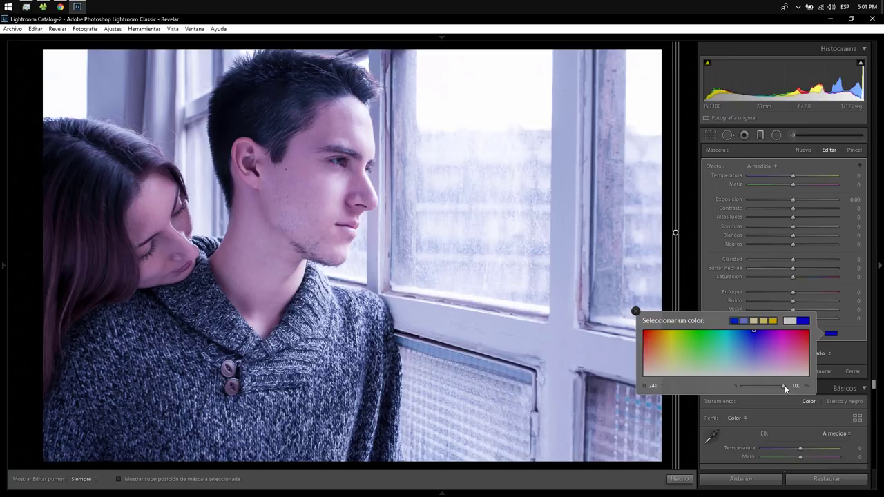
{"action": "left_click_drag", "start_coordinate": [784, 385], "coordinate": [735, 389]}
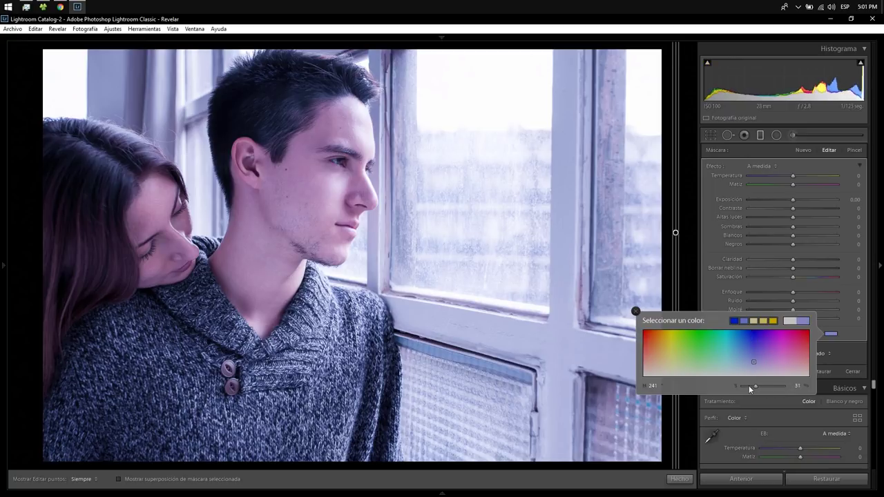
{"action": "left_click_drag", "start_coordinate": [744, 388], "coordinate": [818, 383]}
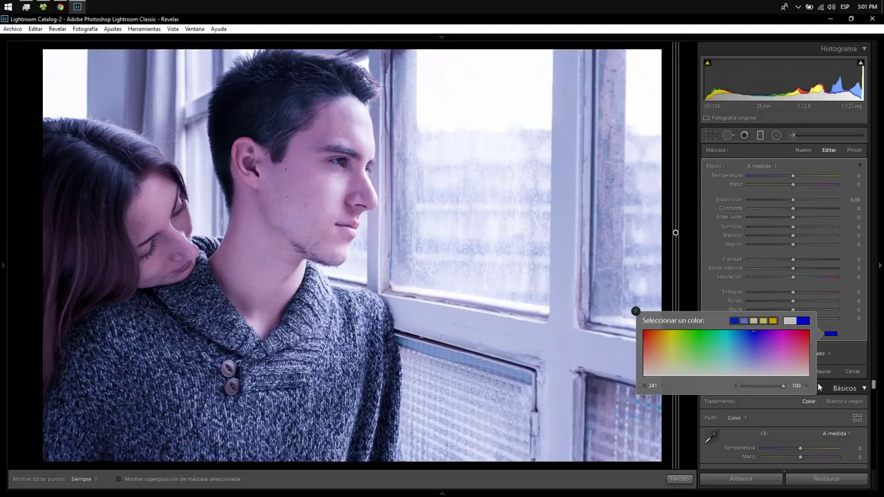
{"action": "left_click_drag", "start_coordinate": [654, 386], "coordinate": [648, 385]}
{"action": "mouse_move", "coordinate": [749, 330]}
{"action": "left_mouse_down"}
{"action": "mouse_move", "coordinate": [723, 334]}
{"action": "mouse_move", "coordinate": [760, 324]}
{"action": "left_mouse_up"}
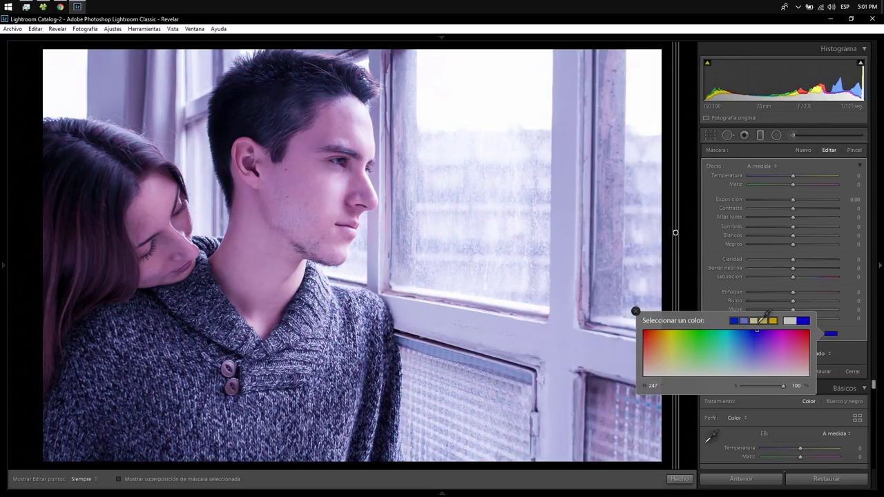
{"action": "left_click", "coordinate": [855, 335]}
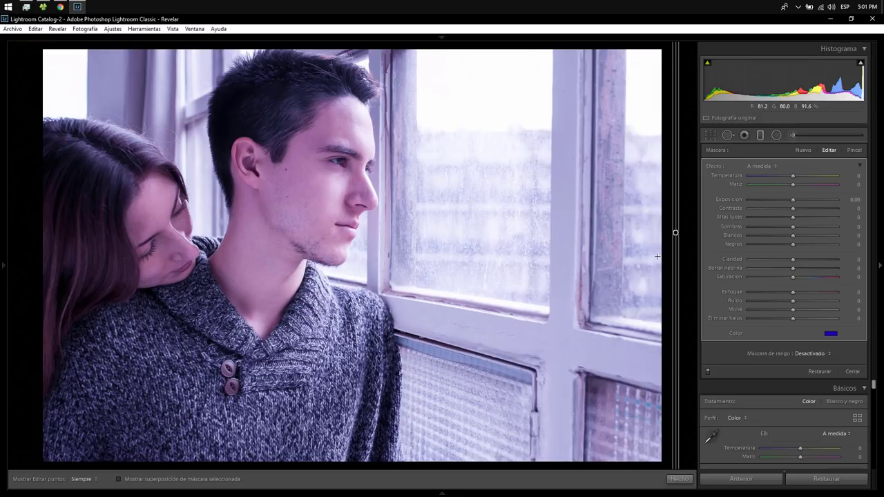
{"action": "left_click", "coordinate": [831, 334]}
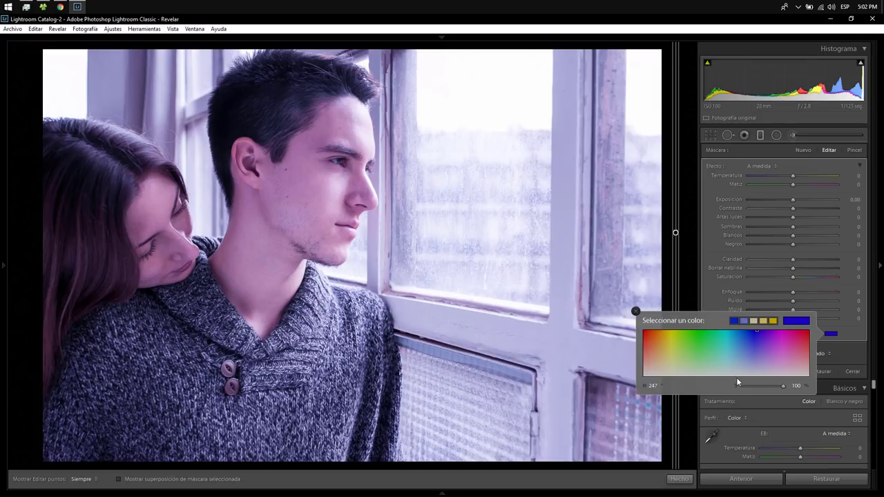
{"action": "left_click", "coordinate": [853, 339]}
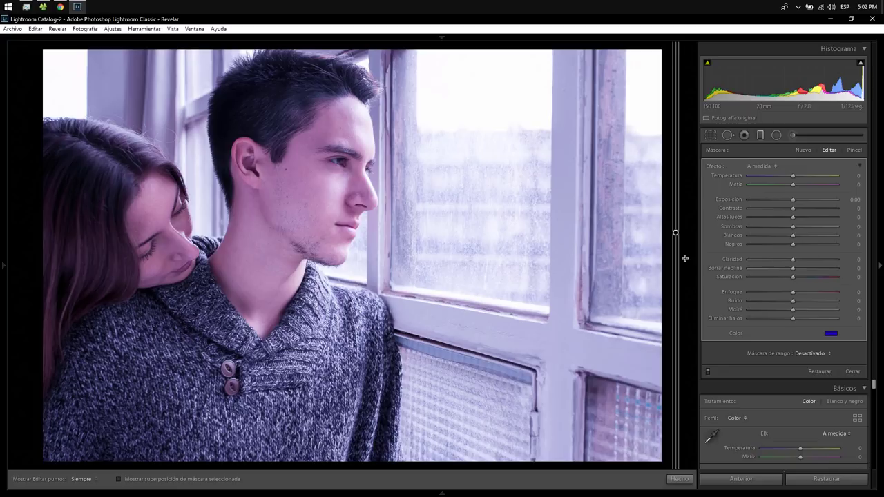
- Widen the blue filter, view its mask overlay, and delete then restore the filter
{"action": "key", "text": "shift"}
{"action": "left_click_drag", "start_coordinate": [685, 258], "coordinate": [689, 258]}
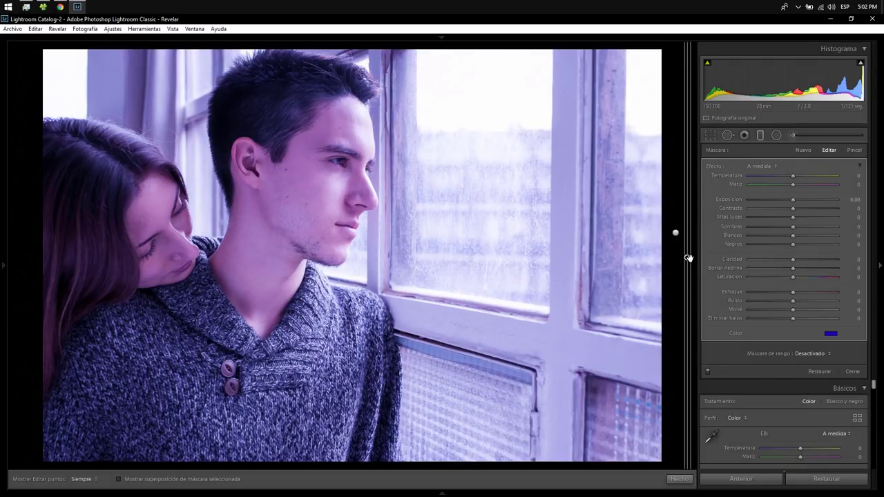
{"action": "key", "text": "o"}
{"action": "key", "text": "o"}
{"action": "key", "text": "Delete"}
{"action": "key", "text": "ctrl+z"}
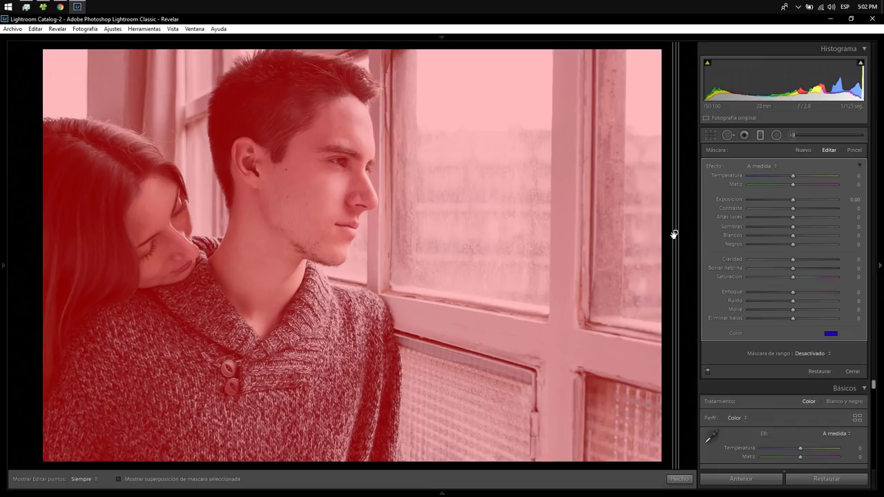
- Duplicate the blue graduated filter twice to deepen the tint
{"action": "right_click", "coordinate": [674, 234]}
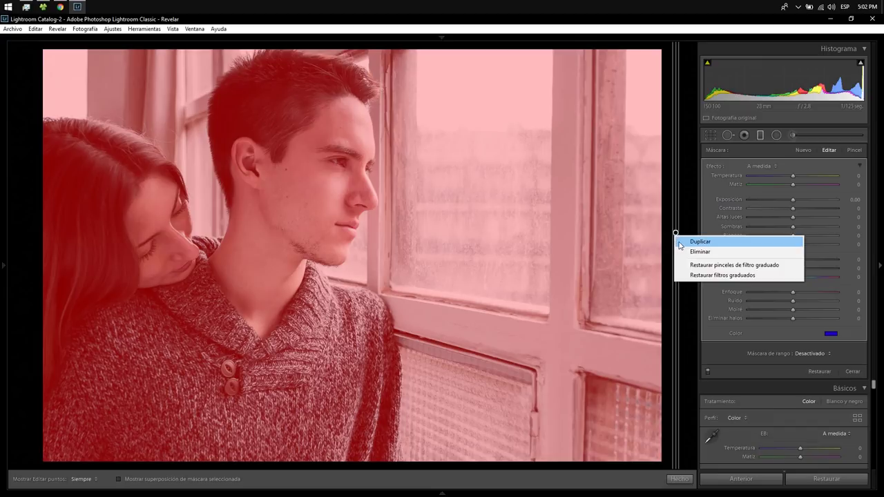
{"action": "left_click", "coordinate": [679, 242]}
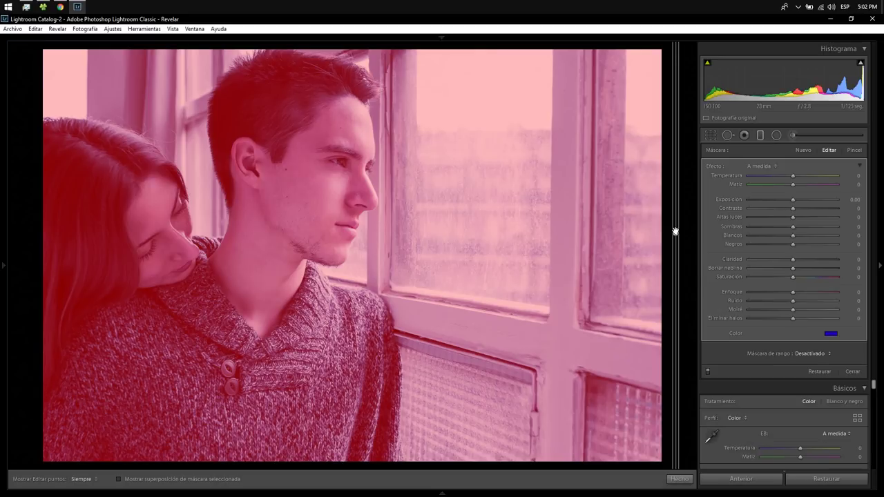
{"action": "right_click", "coordinate": [674, 231]}
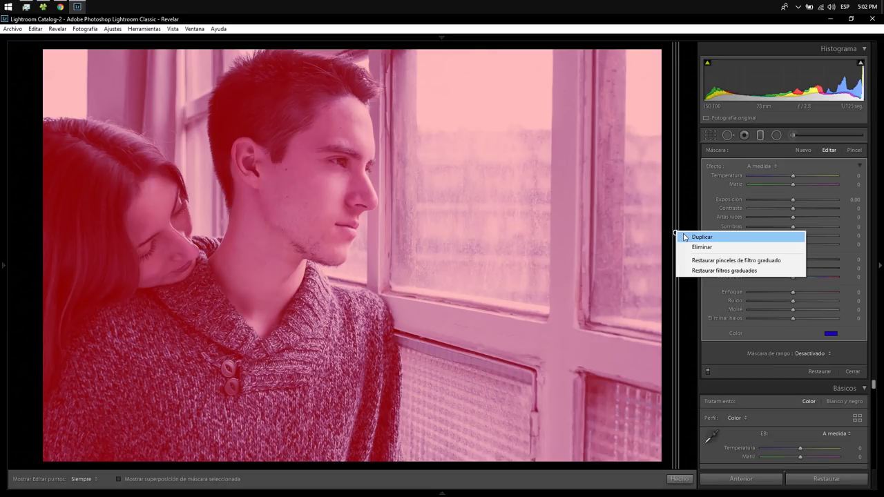
{"action": "left_click", "coordinate": [684, 236]}
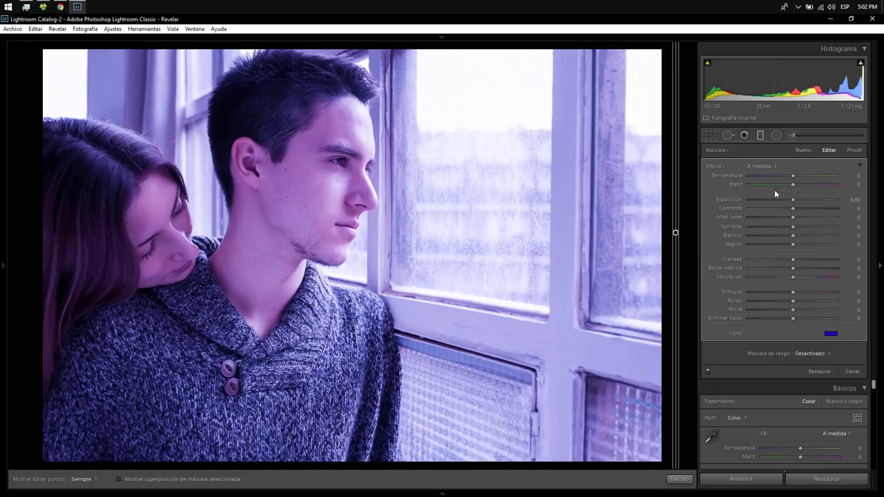
- Cool the filter's temperature to -100 and duplicate it for an even deeper blue
{"action": "left_click_drag", "start_coordinate": [779, 177], "coordinate": [740, 183]}
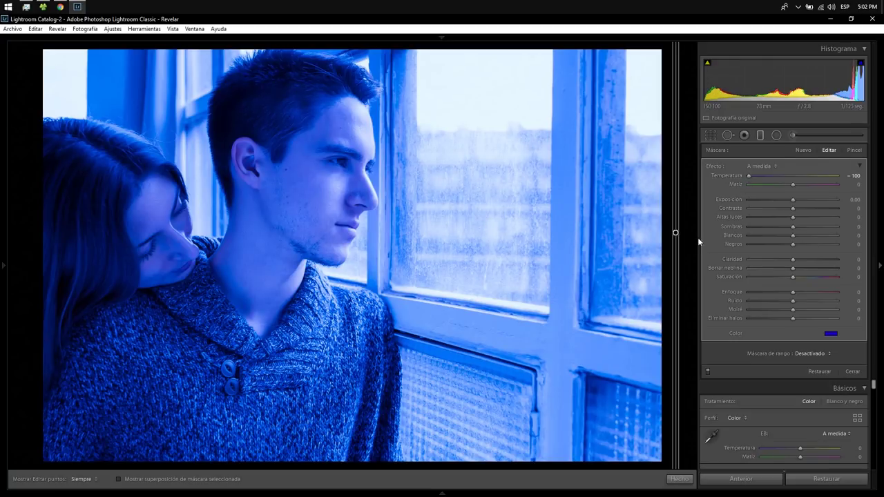
{"action": "right_click", "coordinate": [675, 234]}
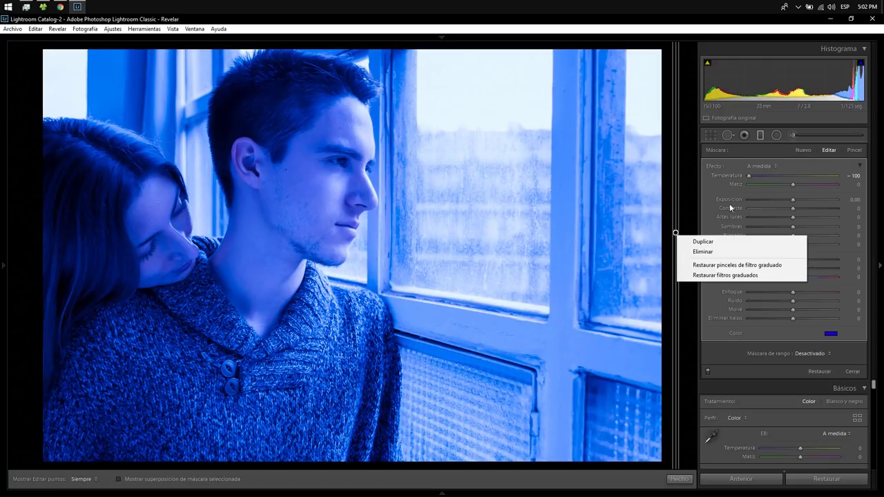
{"action": "left_click", "coordinate": [703, 241]}
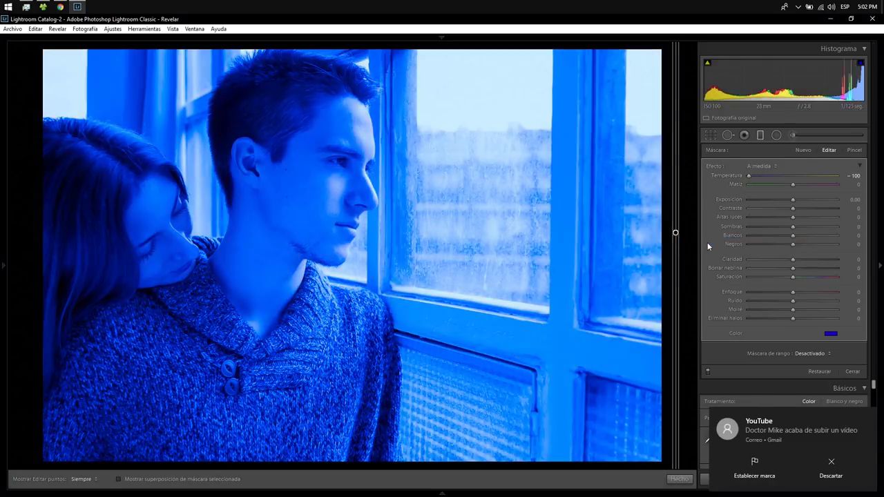
- Dismiss the notification and File Explorer, then reset all of the photo's edits
{"action": "left_click", "coordinate": [820, 475]}
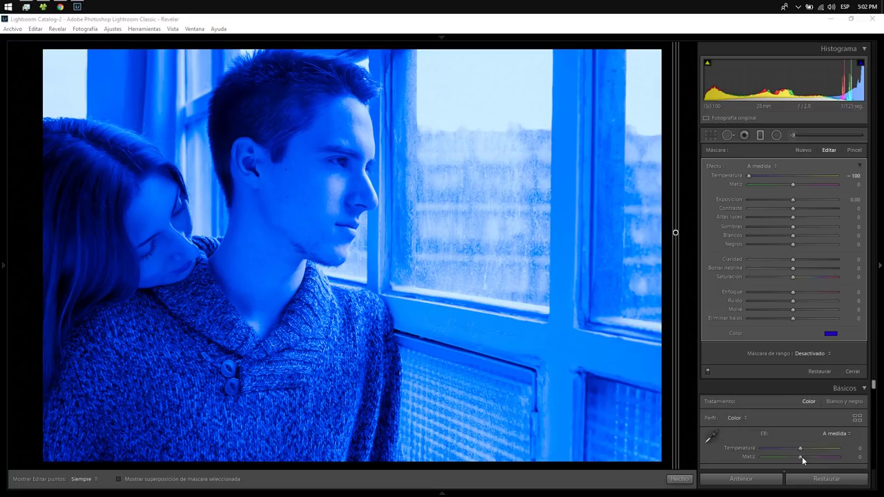
{"action": "key", "text": "alt+Tab"}
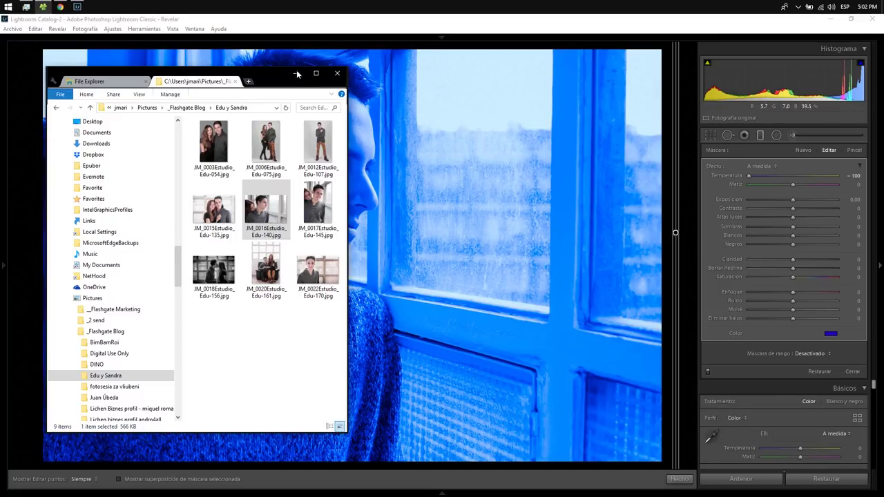
{"action": "left_click", "coordinate": [294, 74]}
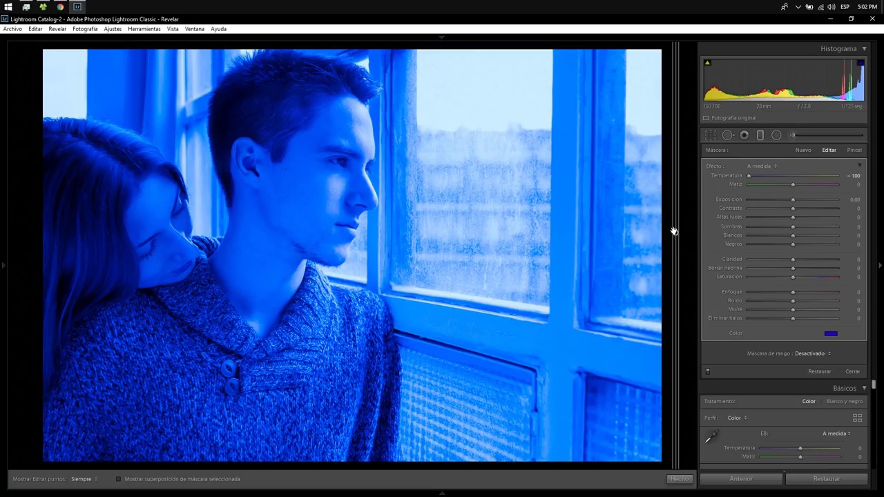
{"action": "left_click", "coordinate": [823, 479]}
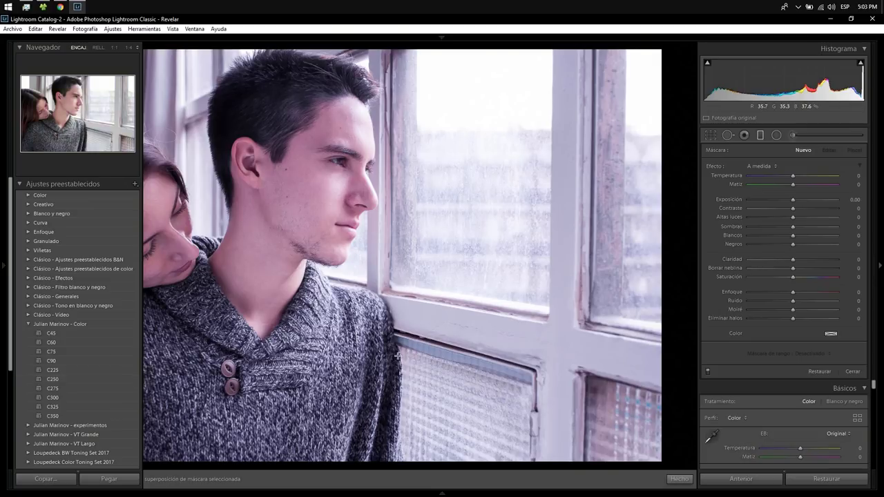
- Set the filter colour to hue 250, saturation 100, then draw a trial filter and undo it
{"action": "left_click", "coordinate": [834, 335]}
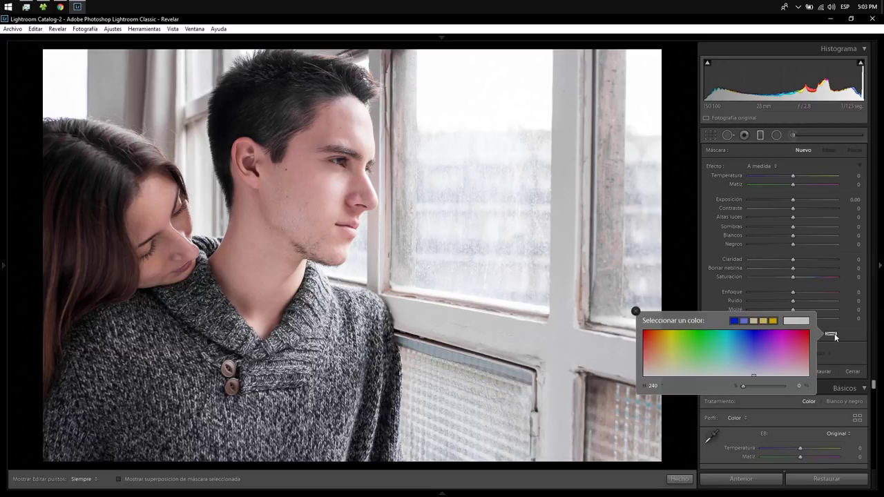
{"action": "left_click", "coordinate": [656, 387]}
{"action": "type", "text": "250"}
{"action": "left_click_drag", "start_coordinate": [743, 388], "coordinate": [827, 395]}
{"action": "left_click", "coordinate": [844, 356]}
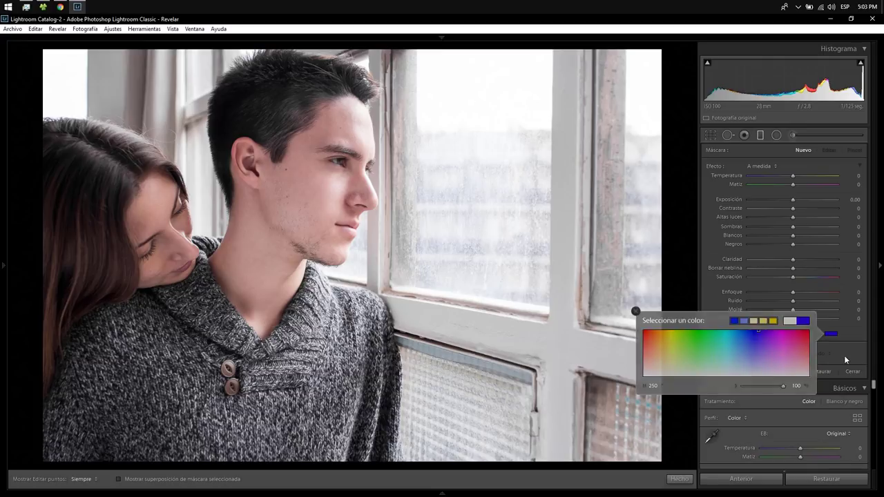
{"action": "left_click_drag", "start_coordinate": [675, 302], "coordinate": [681, 299]}
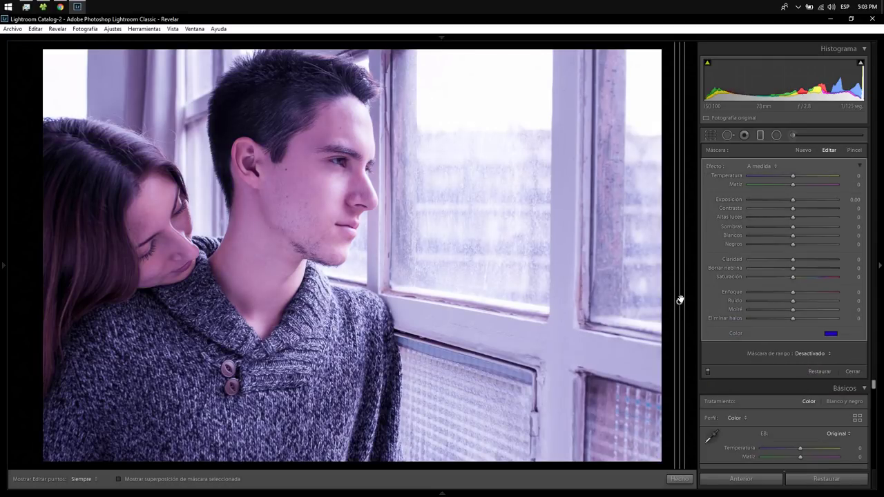
{"action": "key", "text": "ctrl+z"}
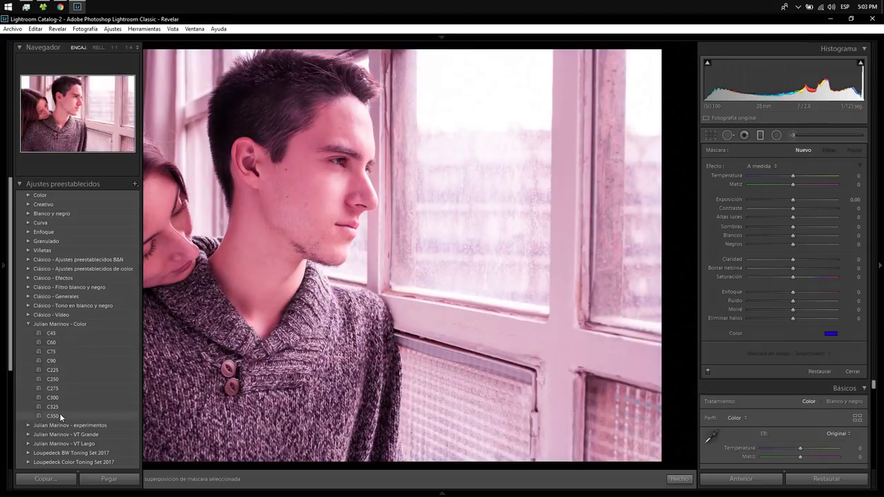
- Apply the C45 colour preset, place a filter at the right edge, and close the filter tool
{"action": "left_click", "coordinate": [59, 336]}
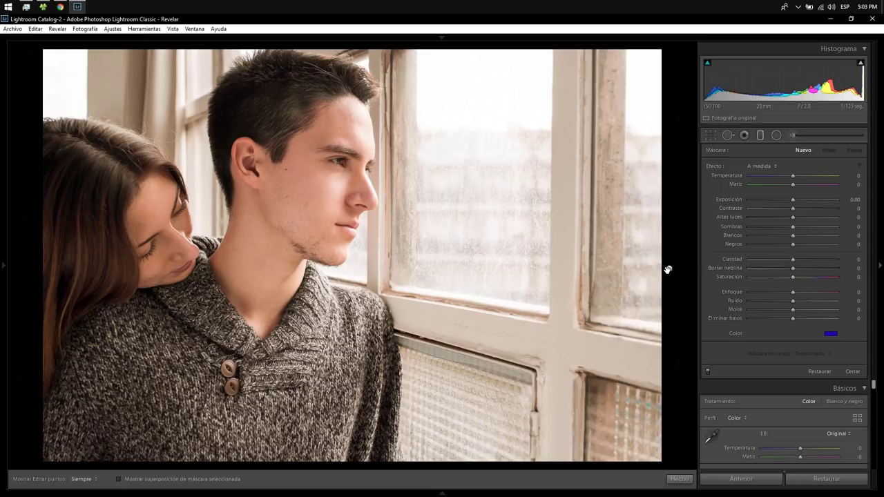
{"action": "left_click", "coordinate": [668, 269]}
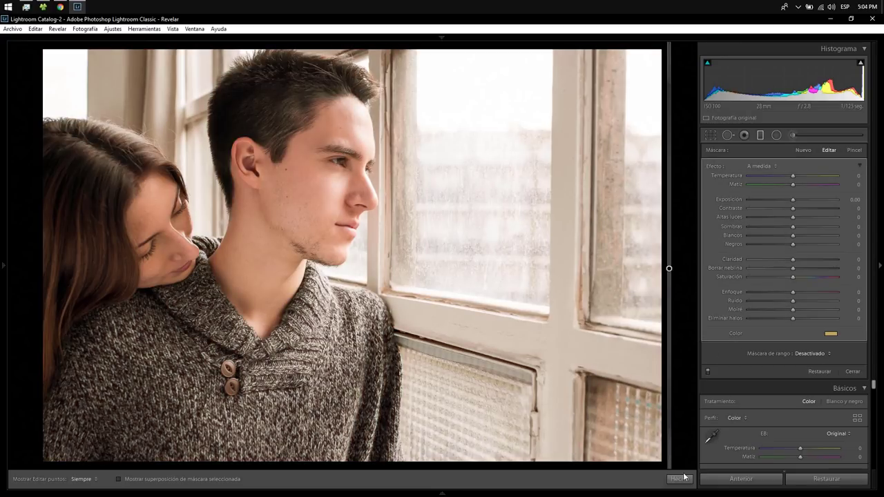
{"action": "left_click", "coordinate": [679, 479]}
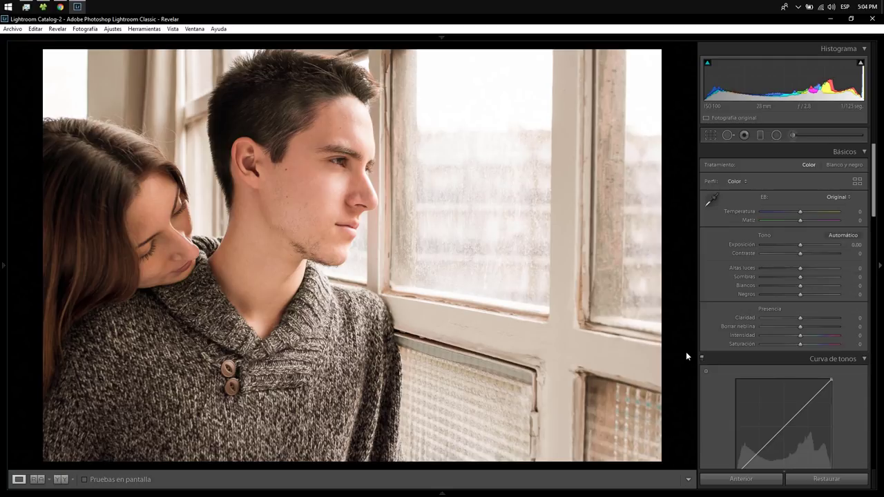
- On the black-and-white kiss photo, test Temp at -100, reset it, then apply preset C45
{"action": "key", "text": "Right"}
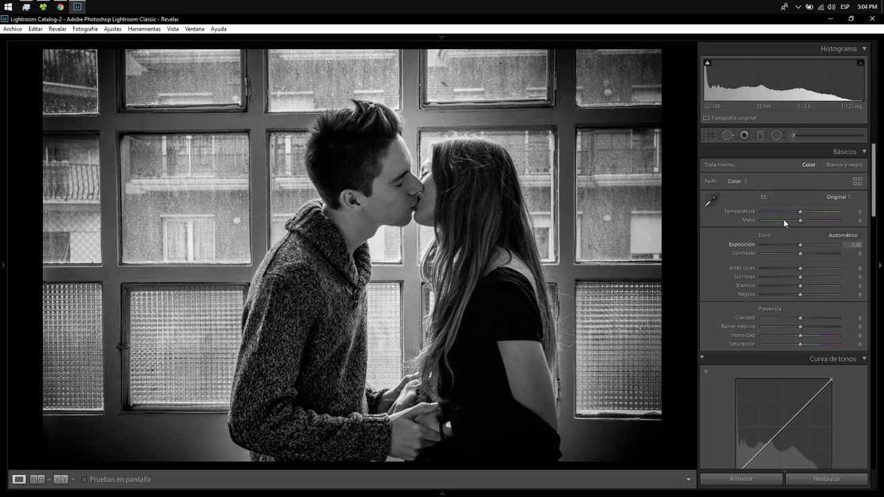
{"action": "mouse_move", "coordinate": [800, 211]}
{"action": "left_mouse_down"}
{"action": "mouse_move", "coordinate": [852, 218]}
{"action": "mouse_move", "coordinate": [762, 213]}
{"action": "left_mouse_up"}
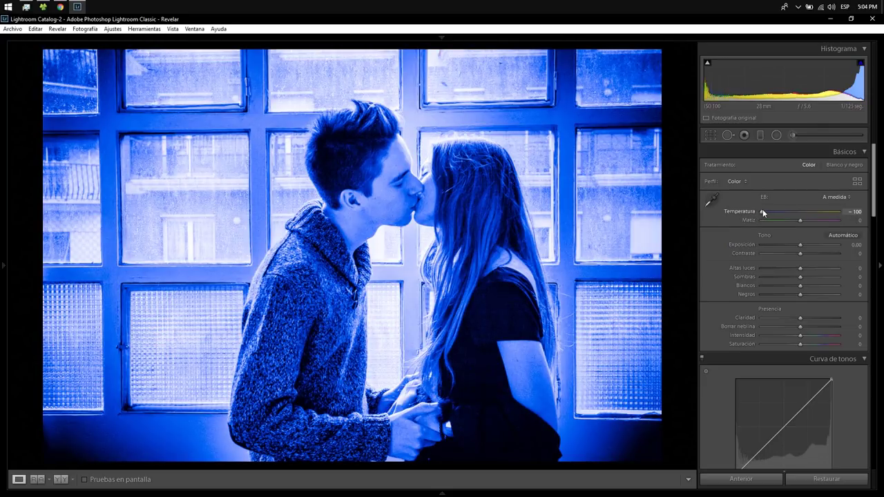
{"action": "double_click", "coordinate": [762, 214]}
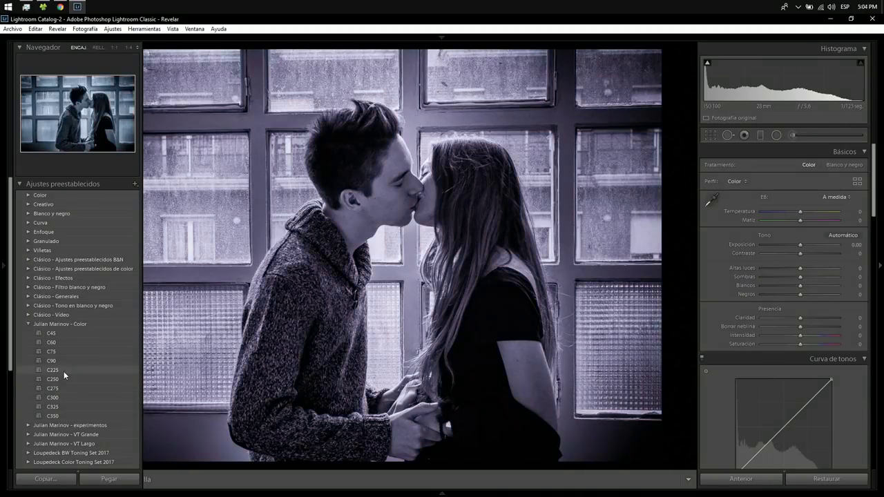
{"action": "left_click", "coordinate": [59, 330]}
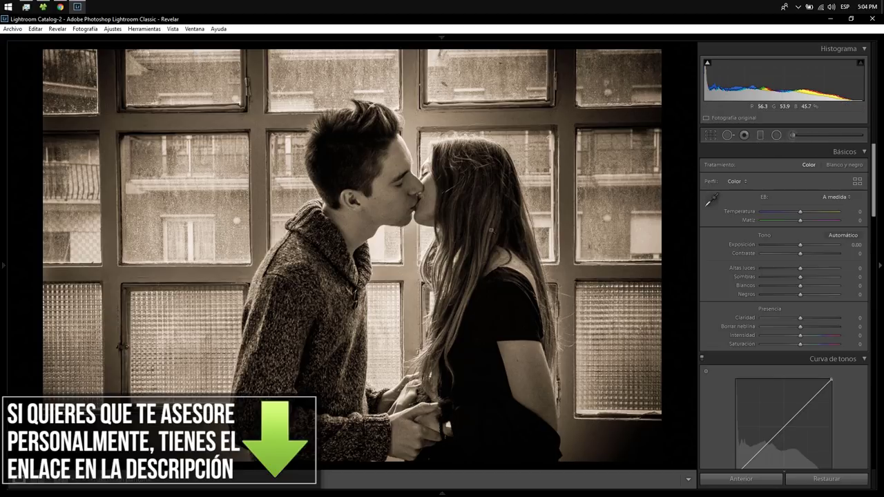
{"action": "left_click", "coordinate": [65, 334]}
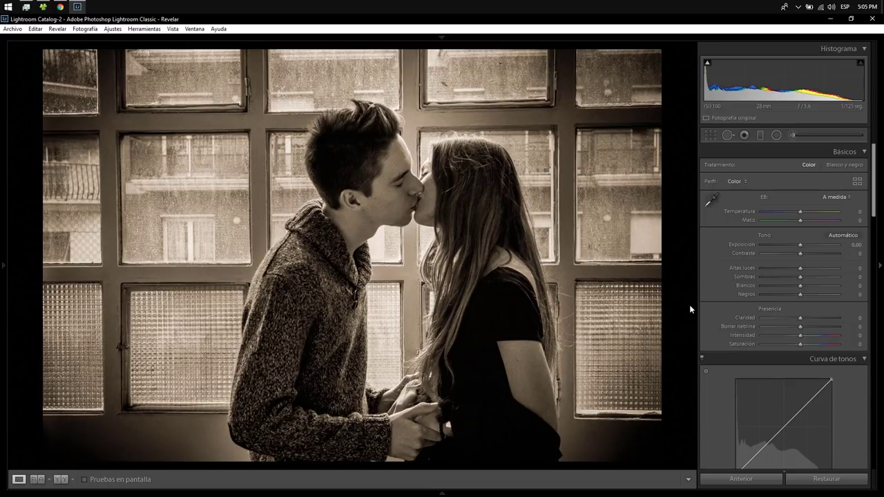
- Switch back to the couple-by-window photo and preview it in full screen
{"action": "key", "text": "Right"}
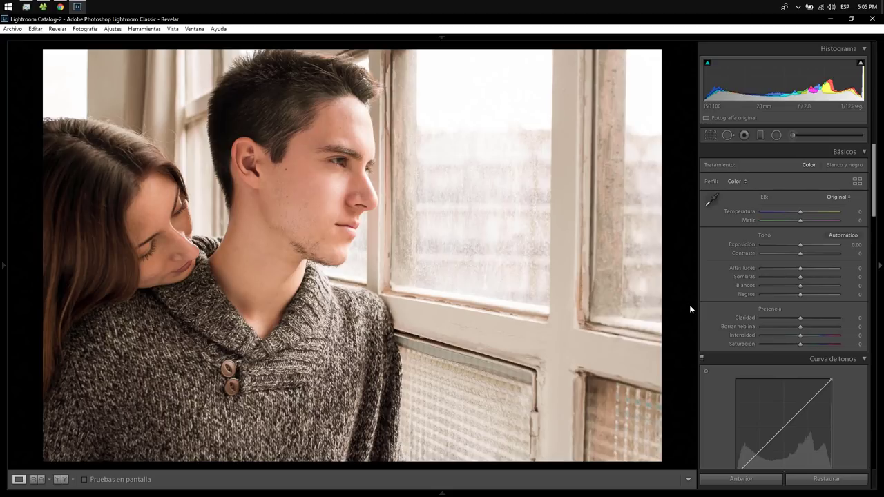
{"action": "key", "text": "f"}
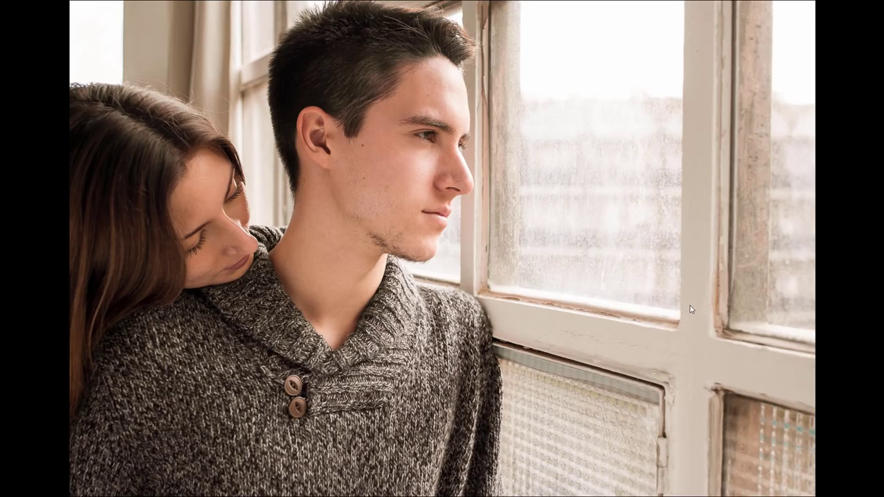